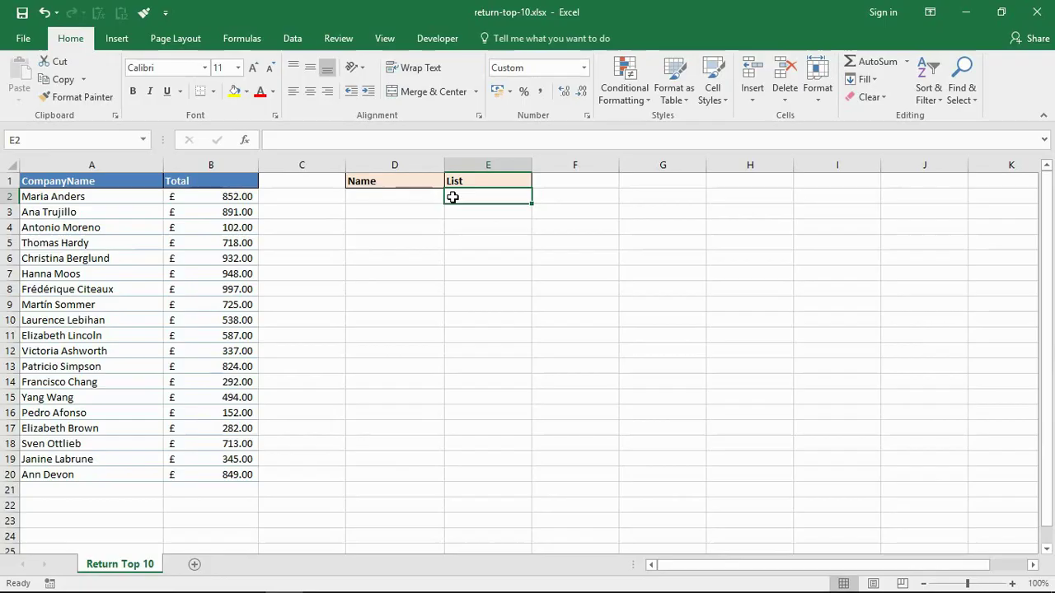
Step: Highlight the List cells, company names and Total sales ranges to show the data layout
drag(453, 197, 454, 334)
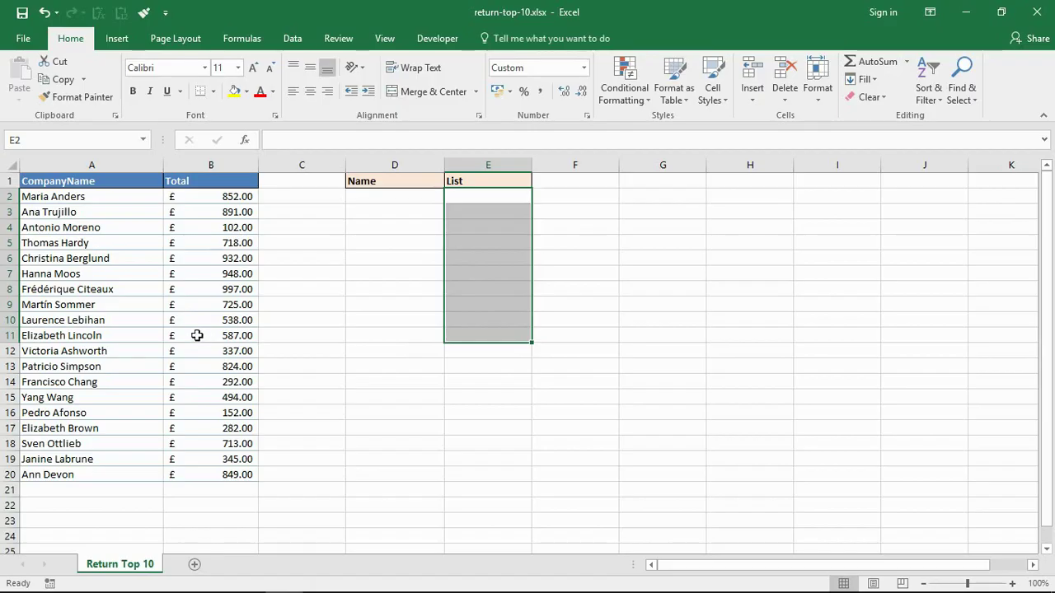
drag(114, 200, 247, 473)
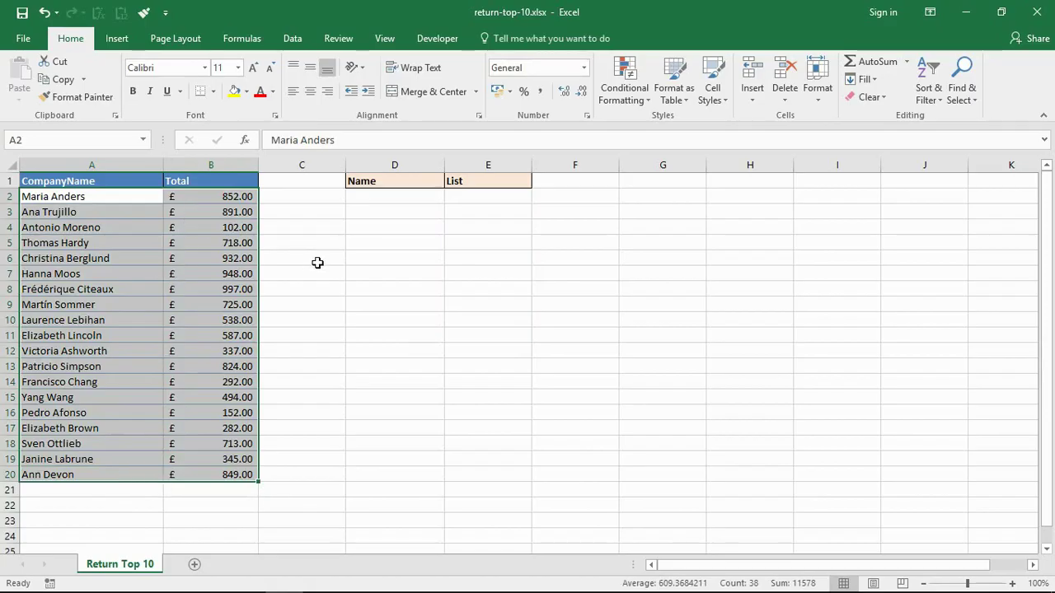
click(367, 289)
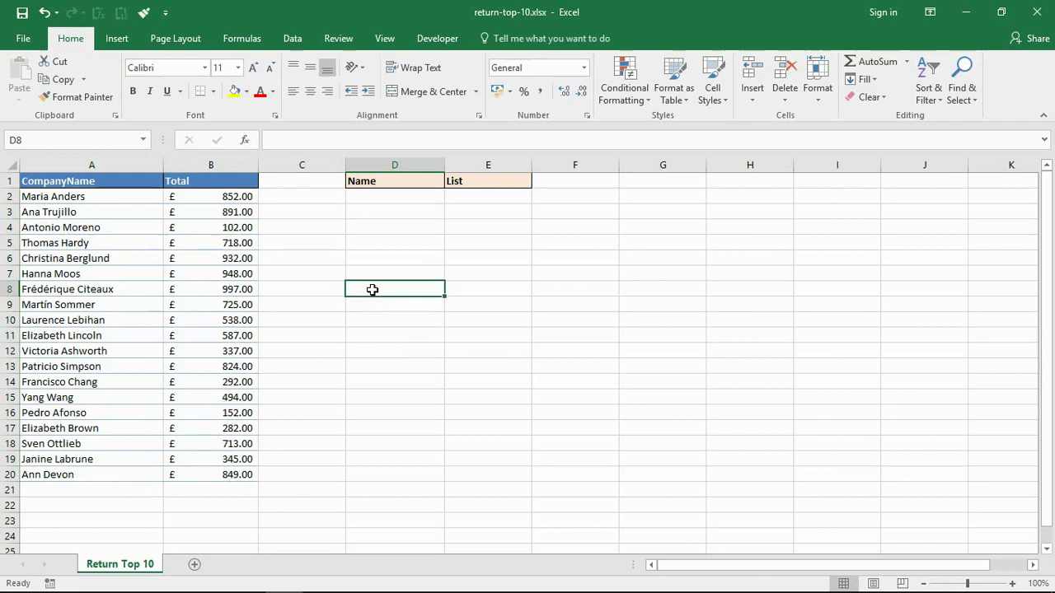
drag(212, 195, 210, 479)
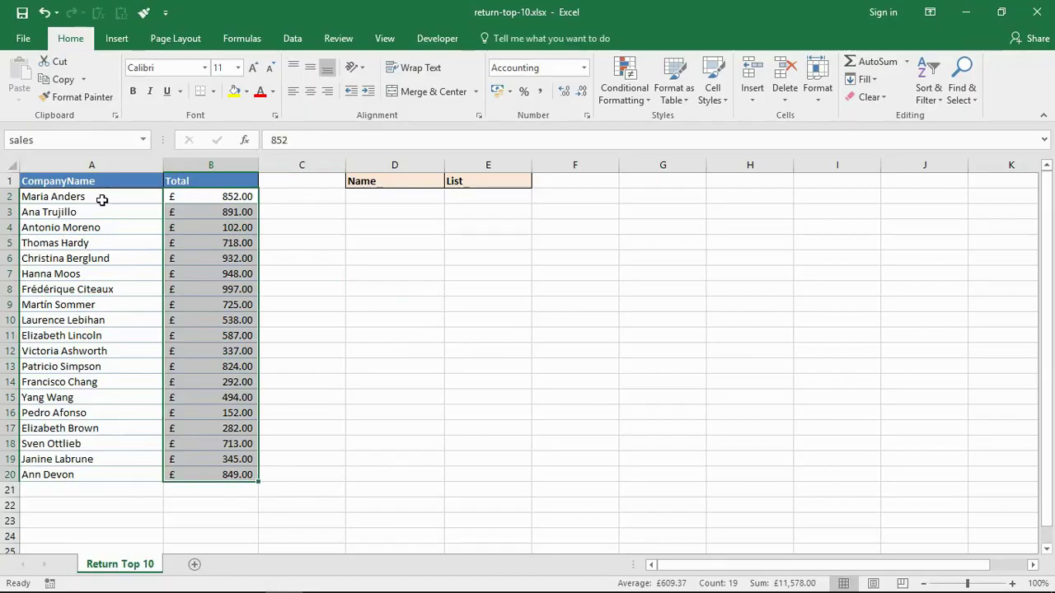
drag(103, 200, 96, 474)
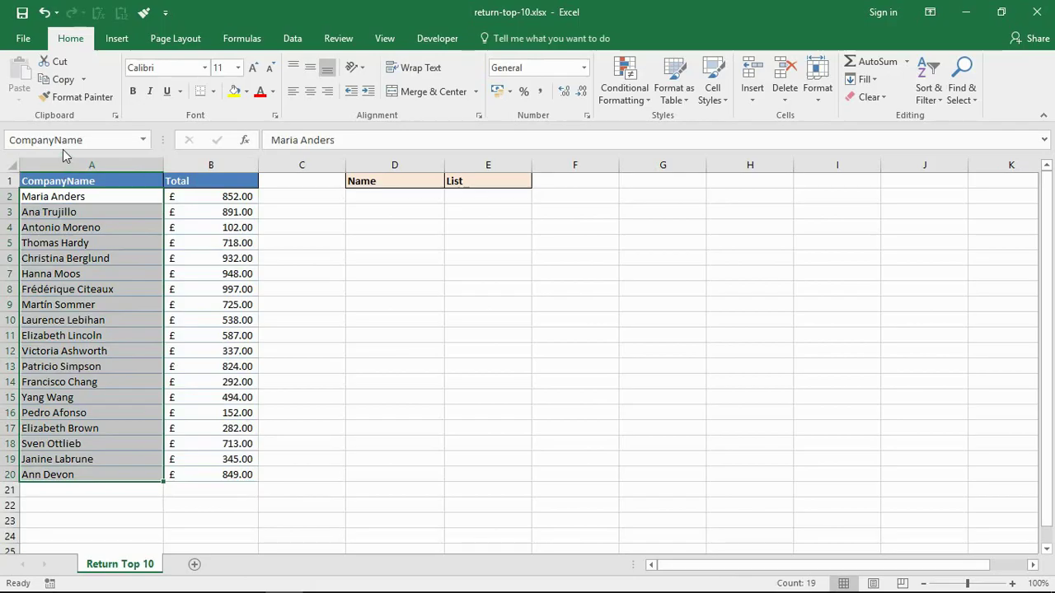
click(280, 259)
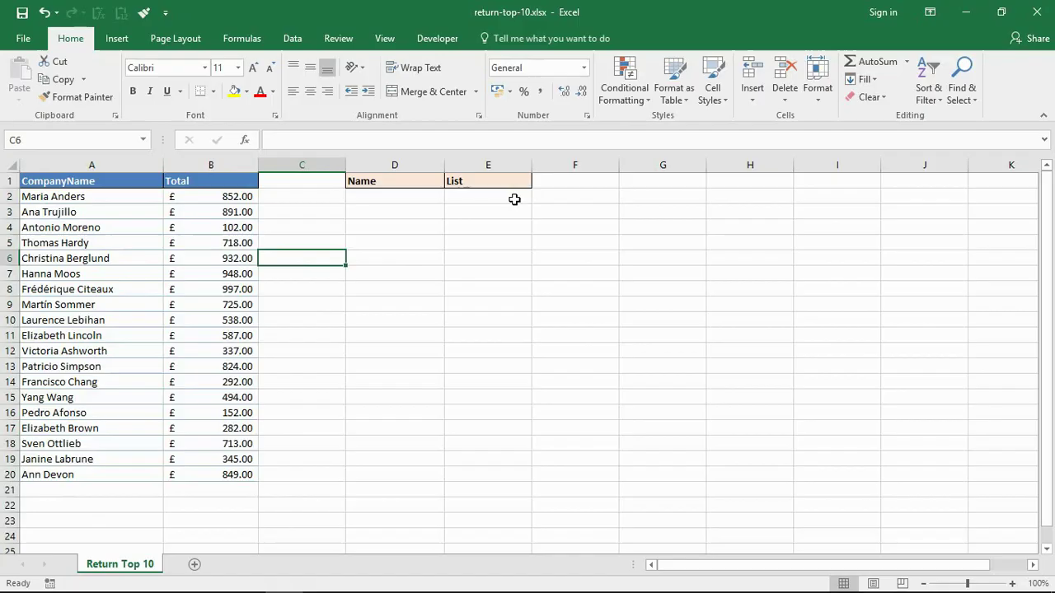
Step: Select the ten List cells E2 to E11 at the top of the sheet
ctrl+scroll(506, 253, up, 5)
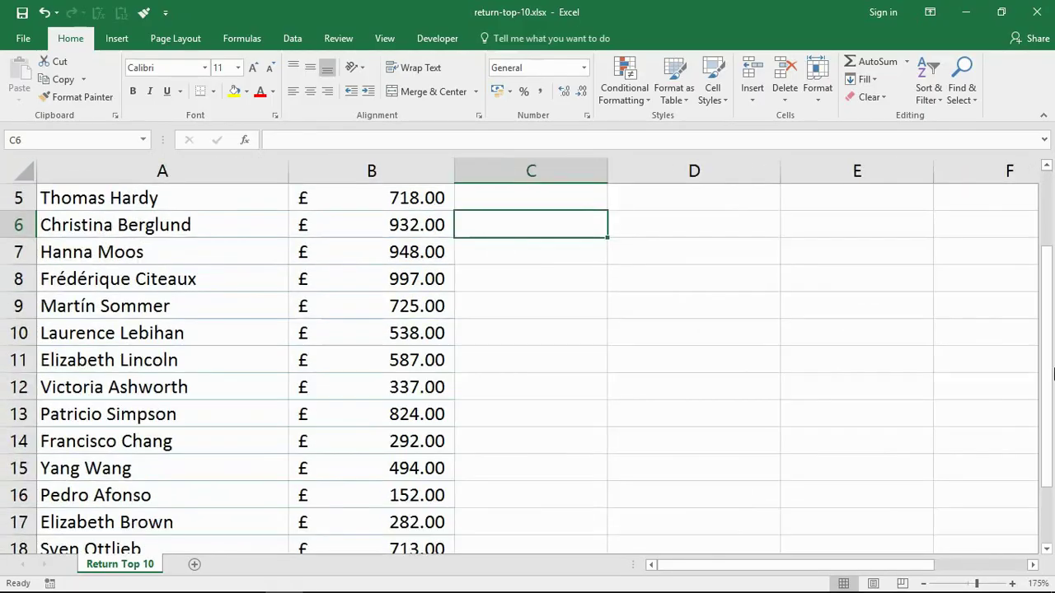
drag(1047, 320, 1047, 243)
drag(835, 226, 828, 459)
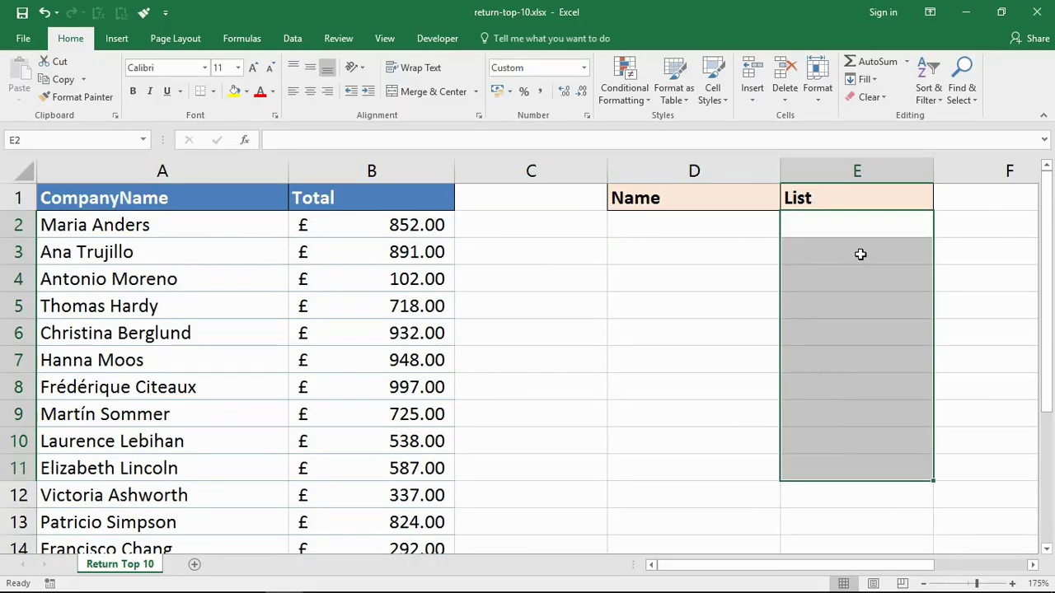
click(1033, 566)
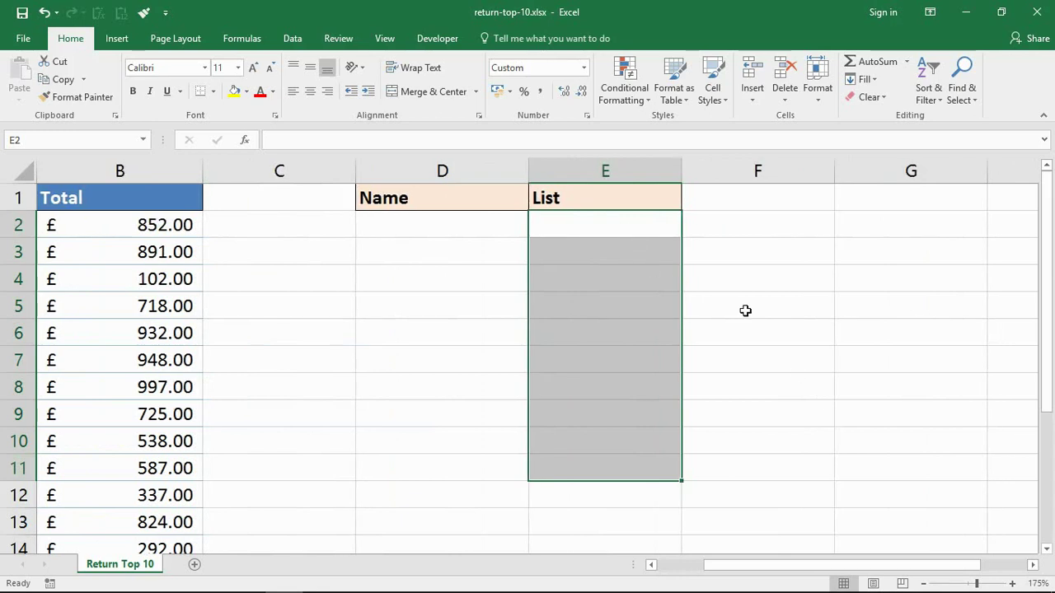
Step: Enter =LARGE(sales,{1;2;3;4;5;6;7;8;9;10}) as an array formula across E2:E11
click(403, 143)
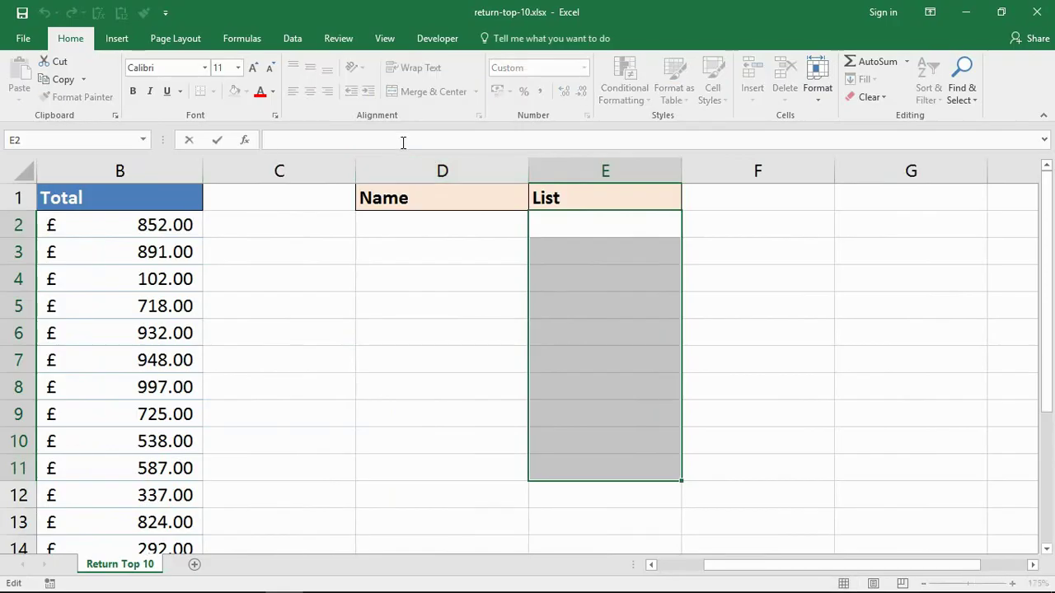
text(=l)
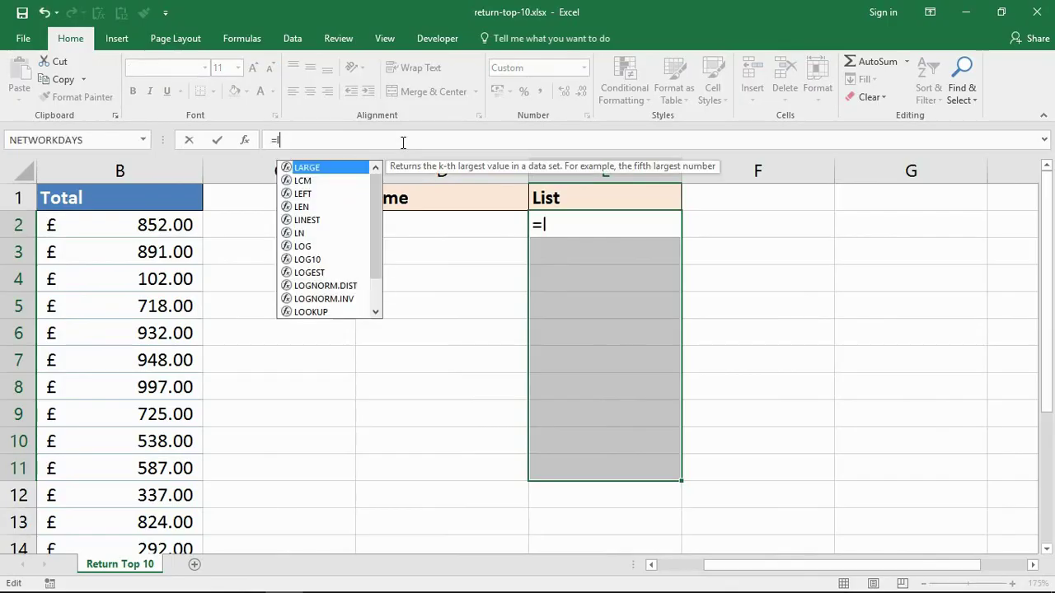
text(ar)
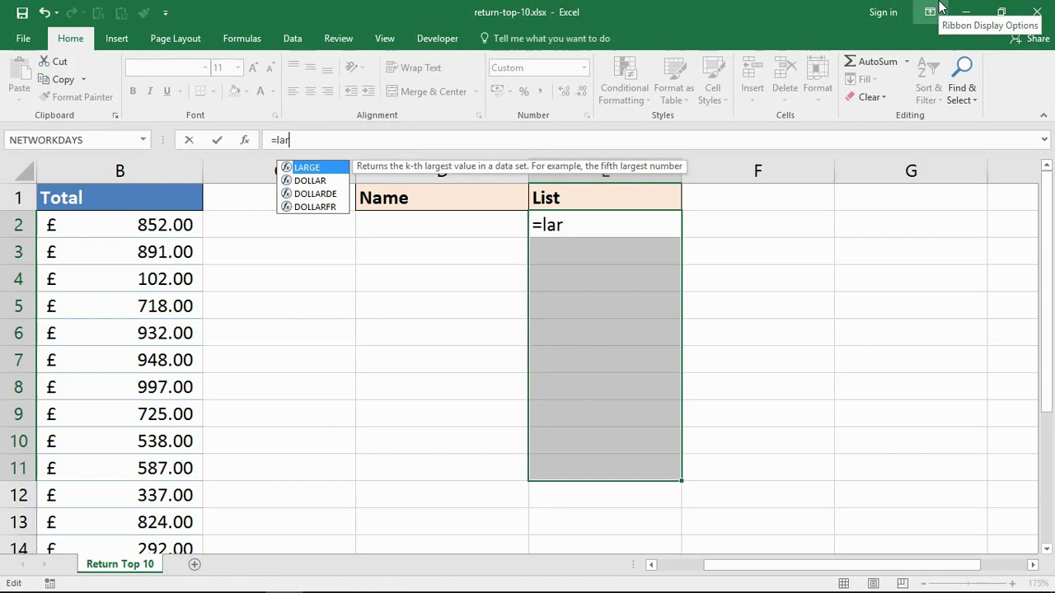
key(Tab)
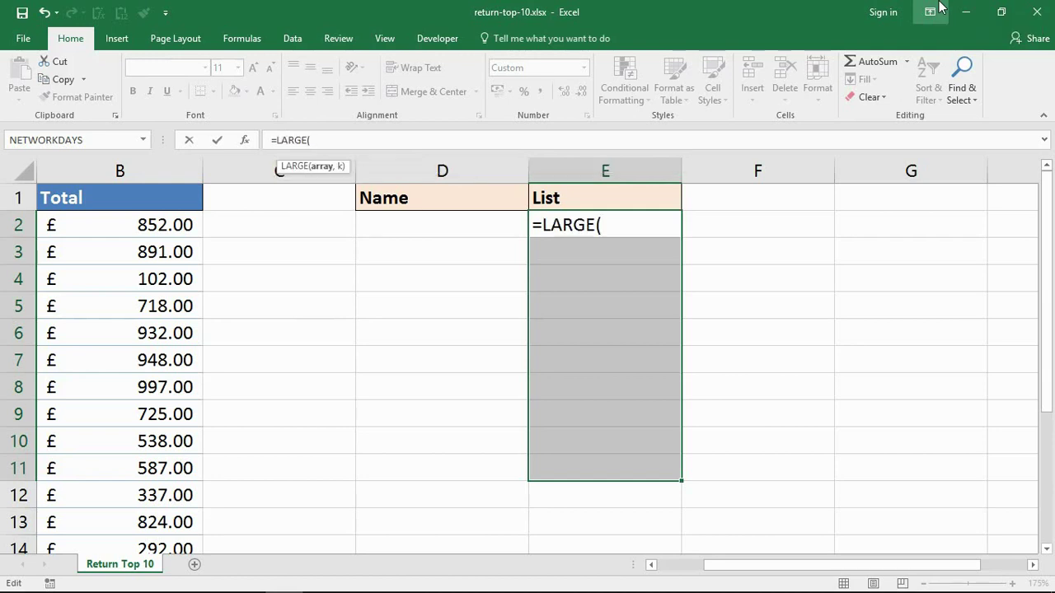
text(sales)
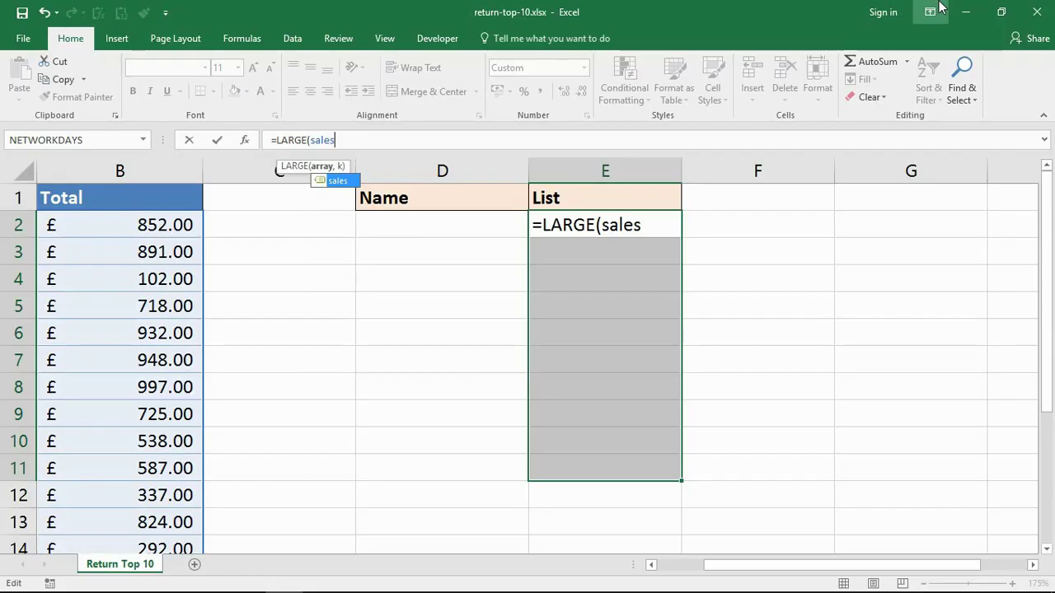
text(,)
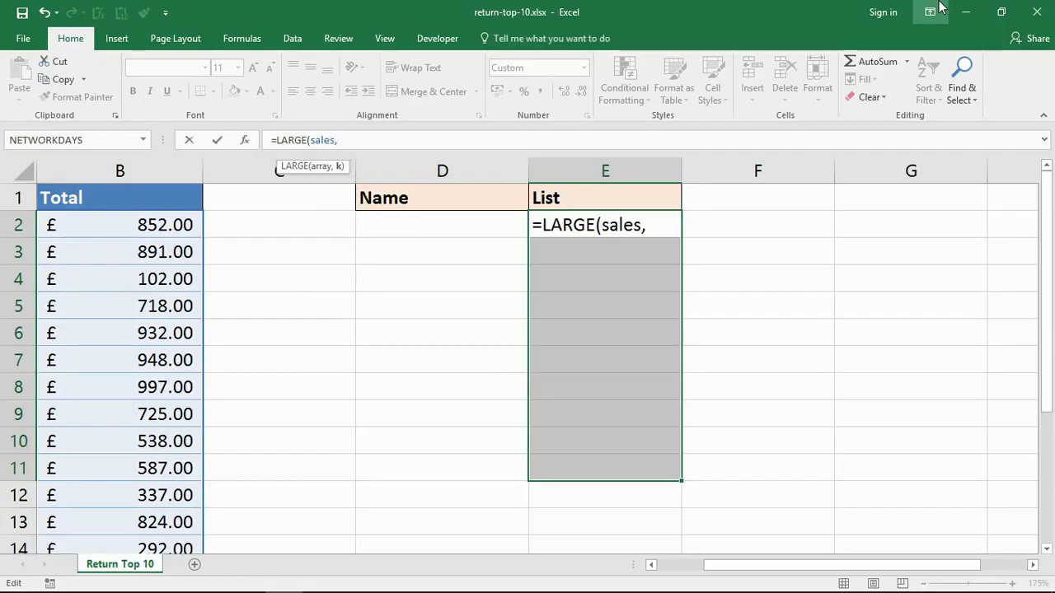
text({1;2;3;4;5)
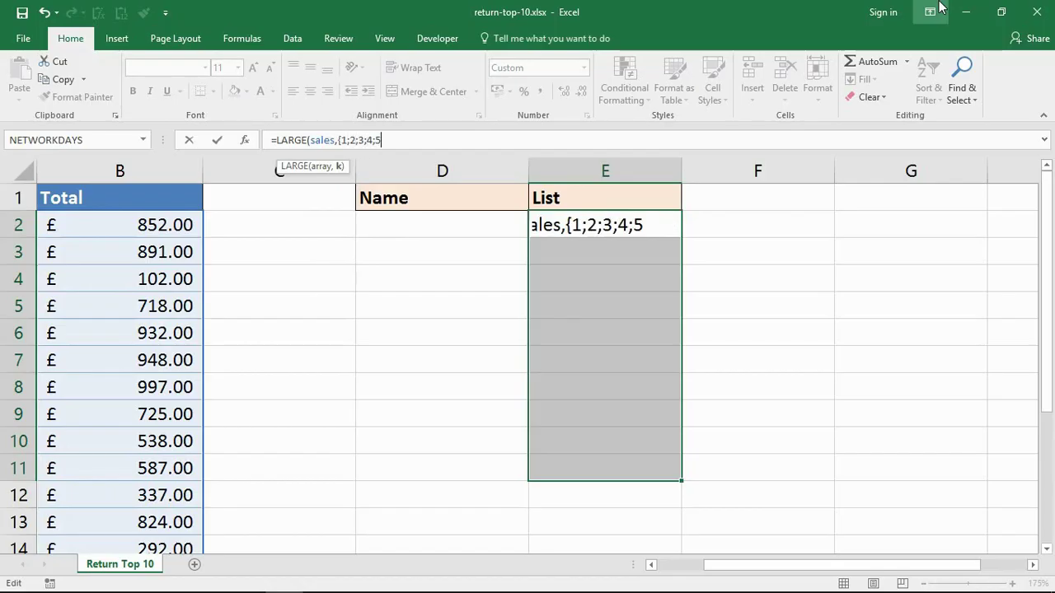
text(;6;7;8;9)
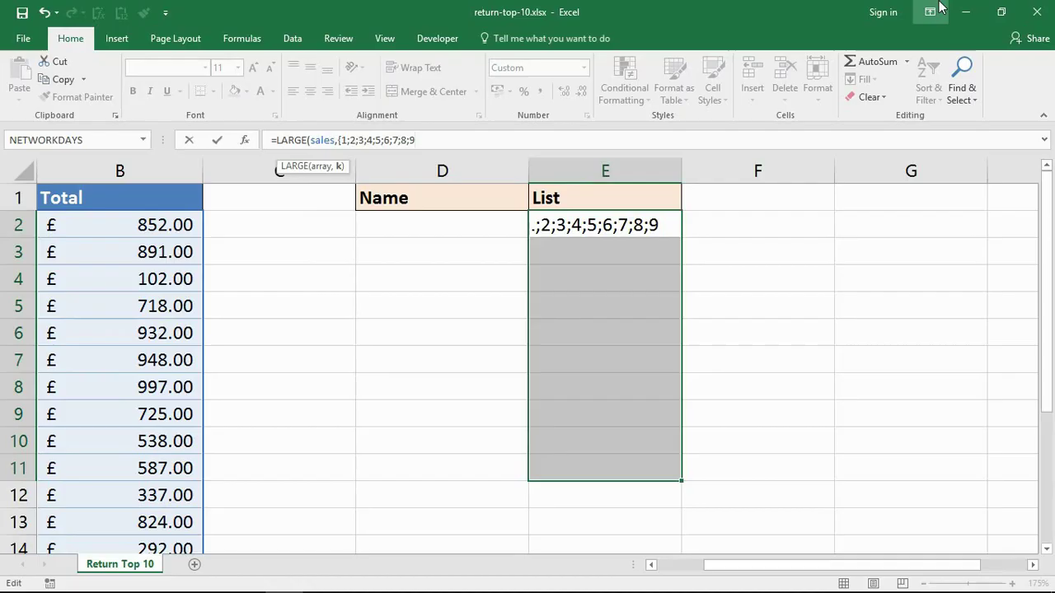
text(;10)
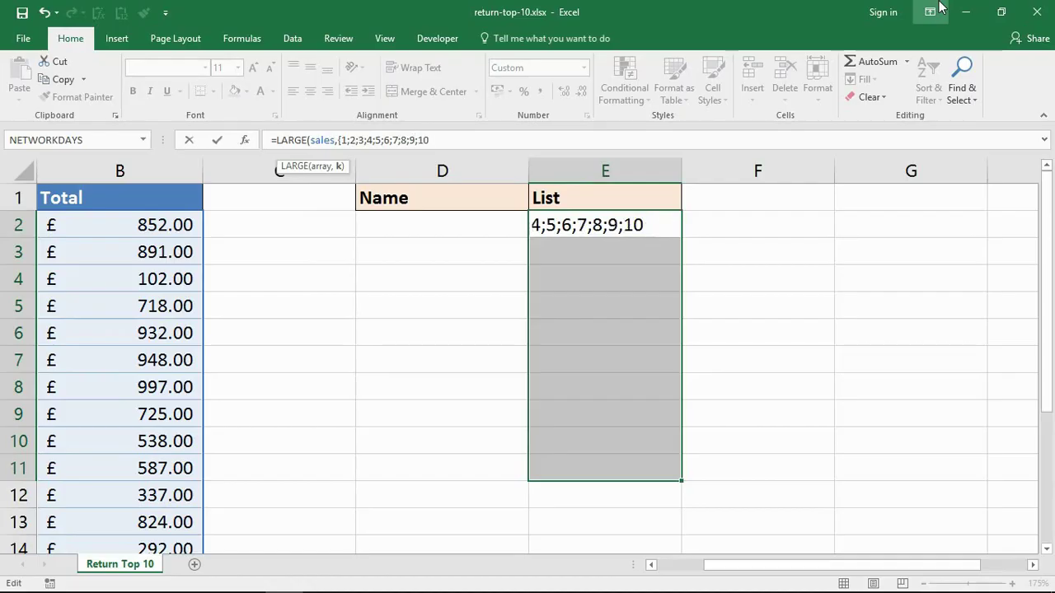
text(})
text())
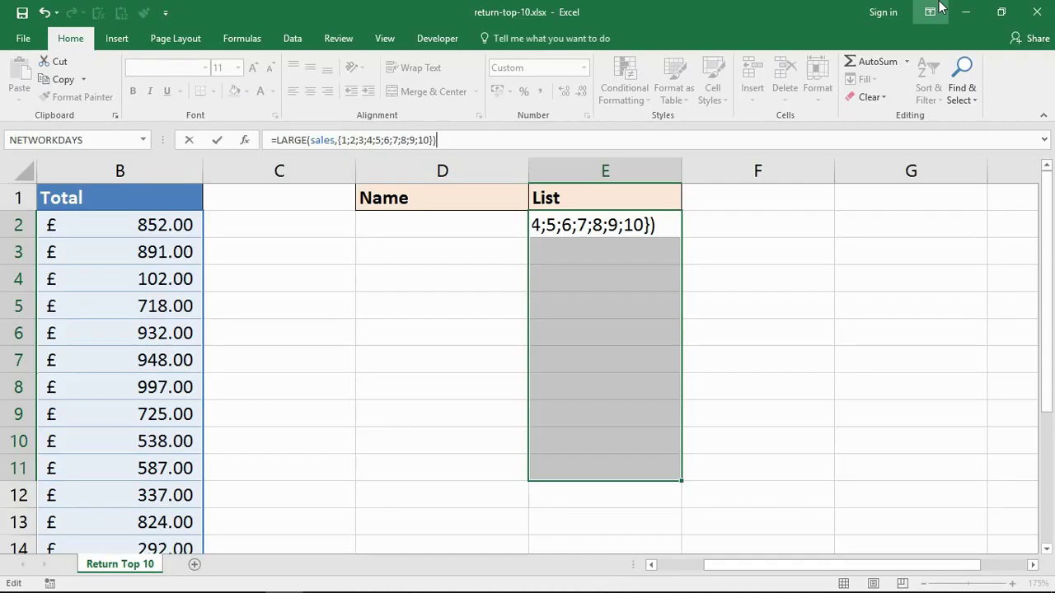
key(ctrl+shift+Return)
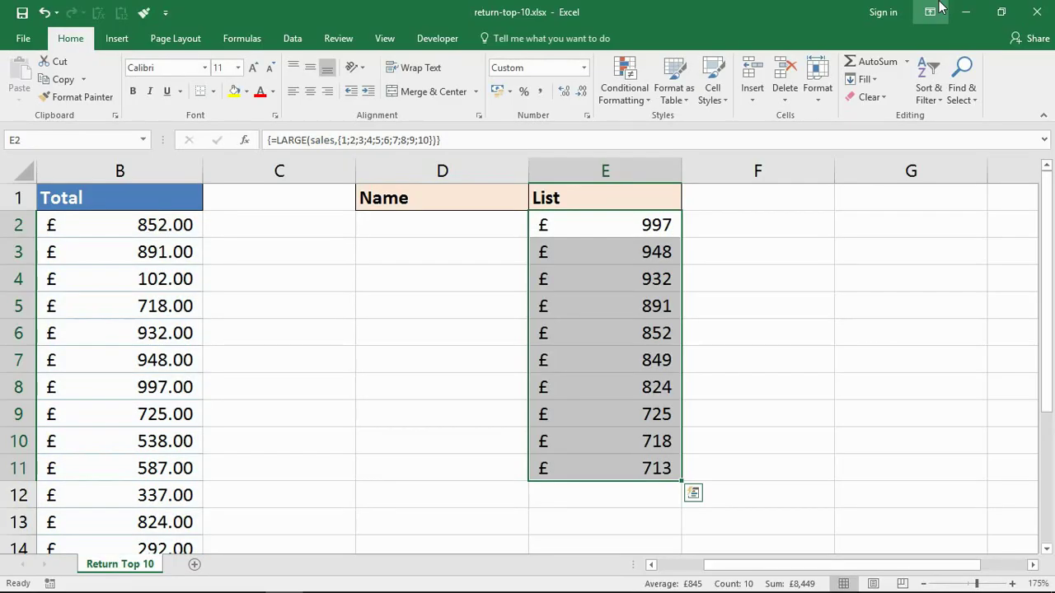
Step: Check the LARGE array formula behind List cells E3 through E9
click(646, 252)
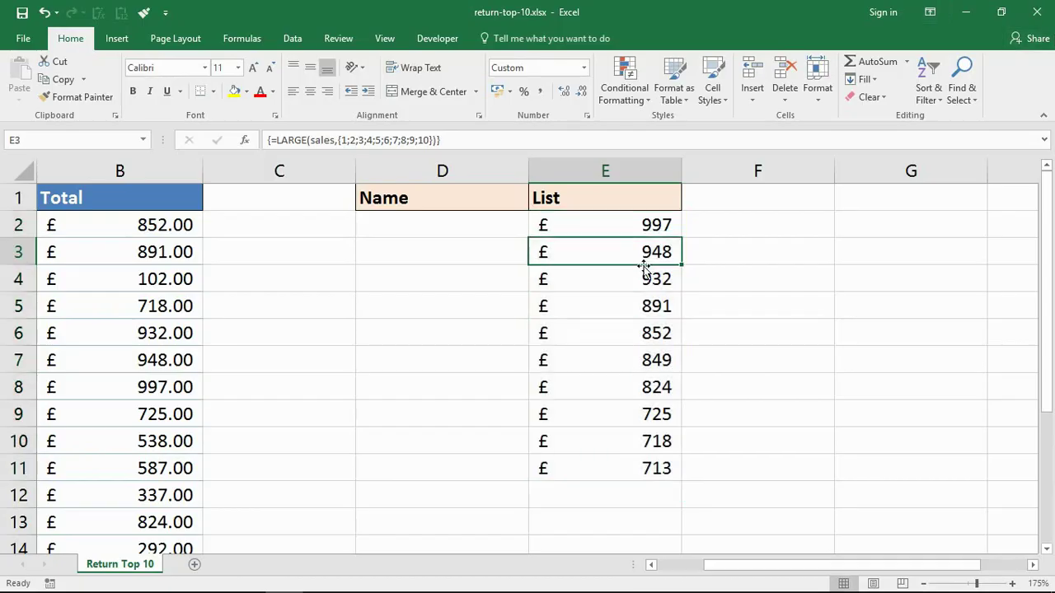
click(643, 287)
click(642, 307)
click(640, 360)
click(641, 412)
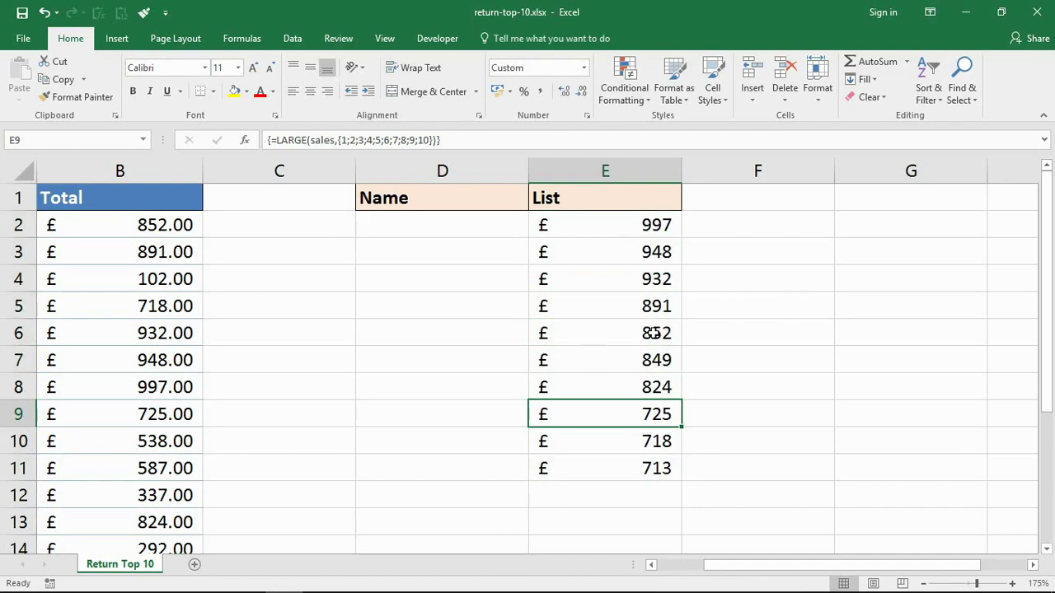
Step: Review the top-10 sales list, then select cell D2 for the first company name
click(425, 199)
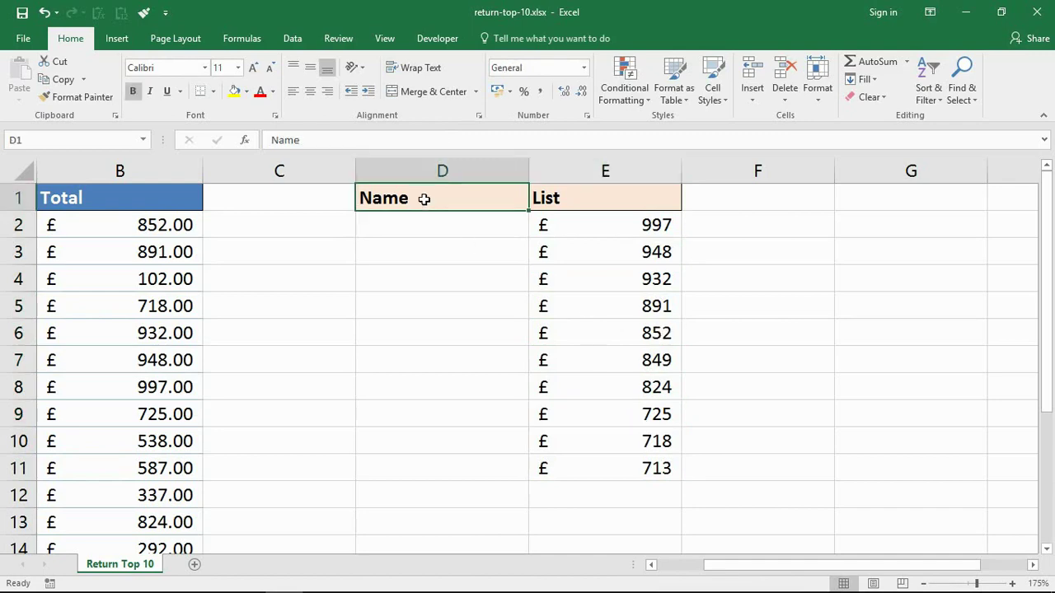
drag(719, 566, 639, 566)
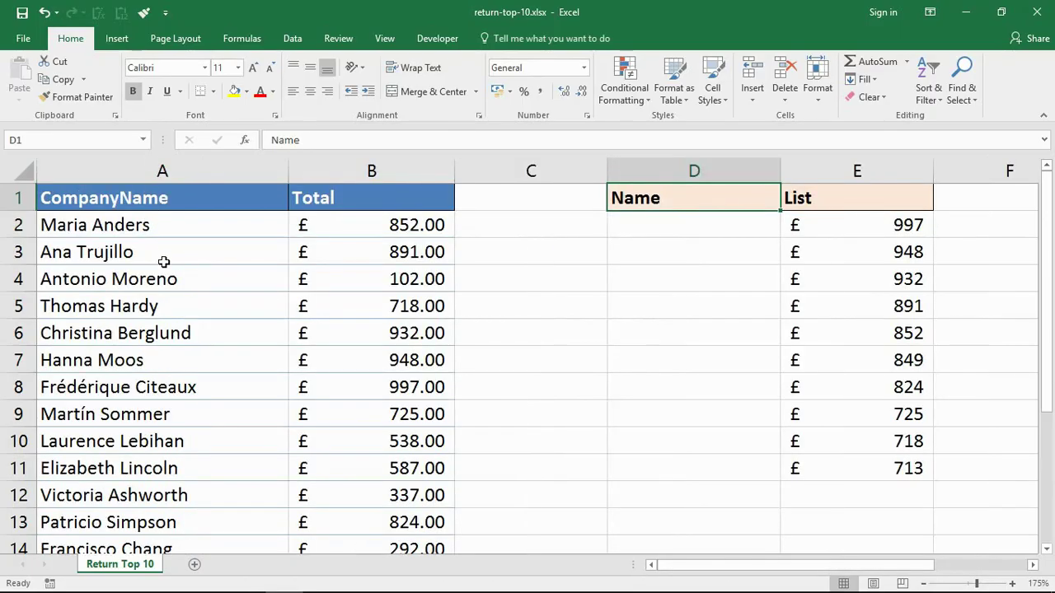
click(1034, 565)
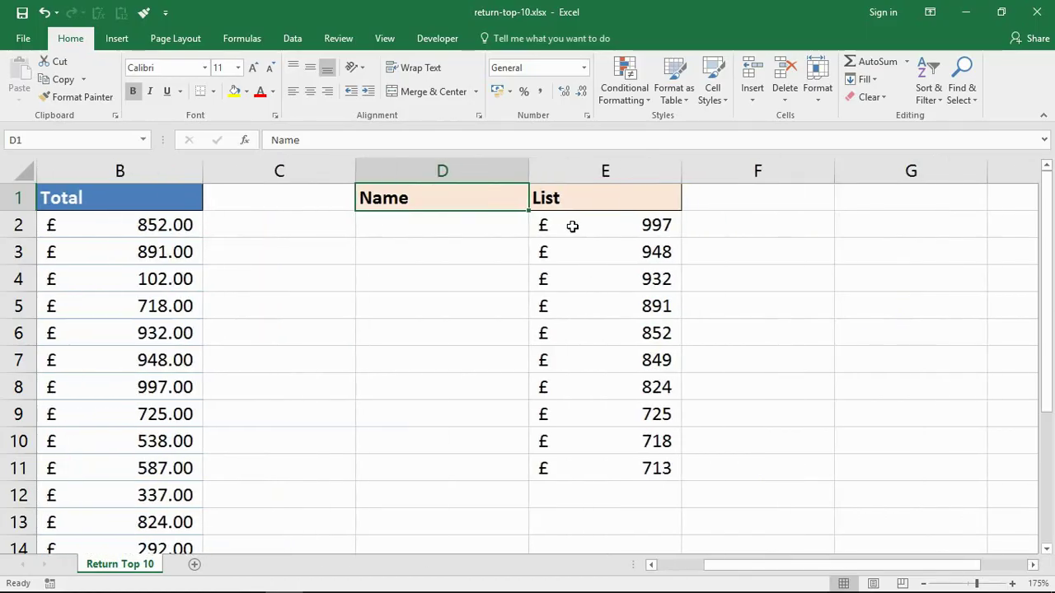
drag(572, 226, 577, 466)
click(709, 356)
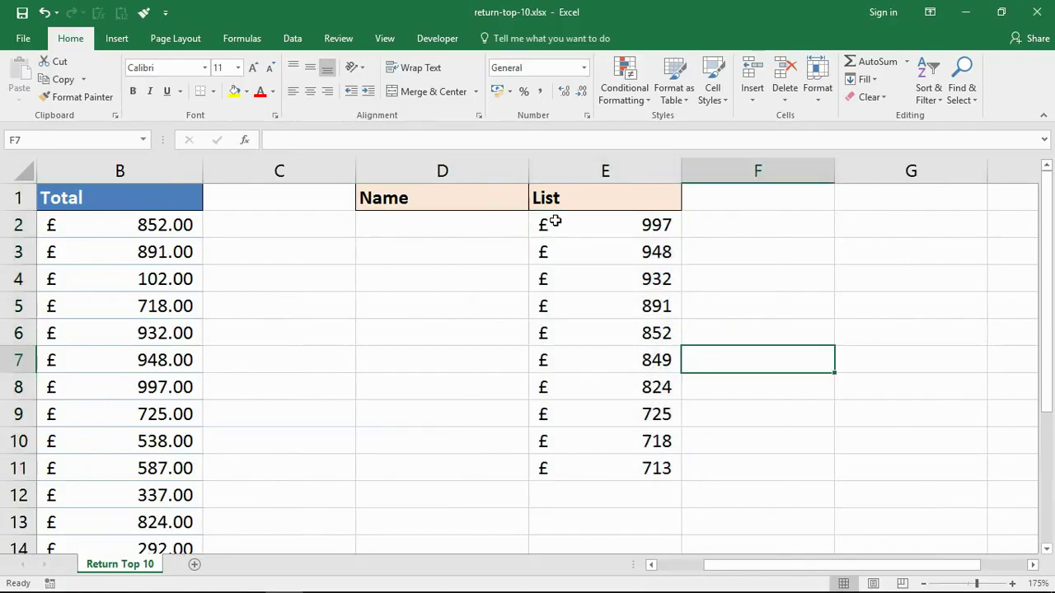
click(465, 226)
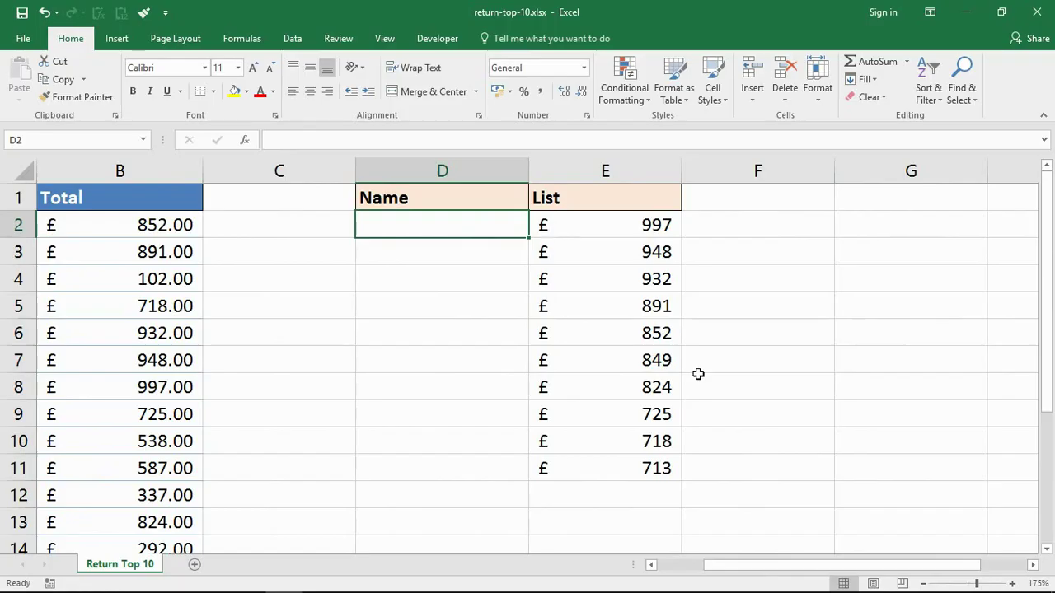
Step: Begin D2's formula with the INDEX function via autocomplete
text(=n)
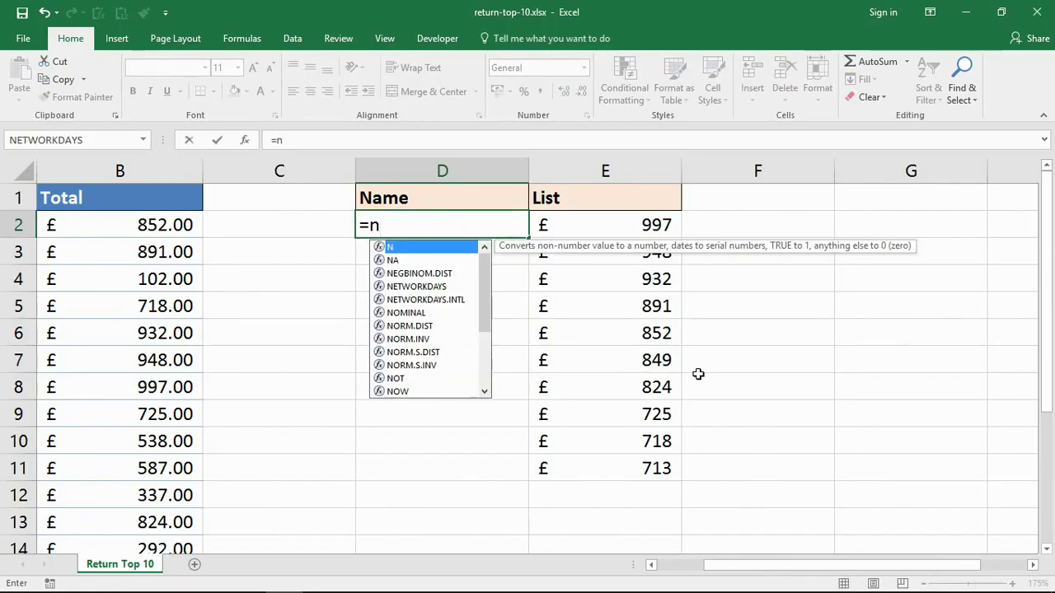
key(BackSpace)
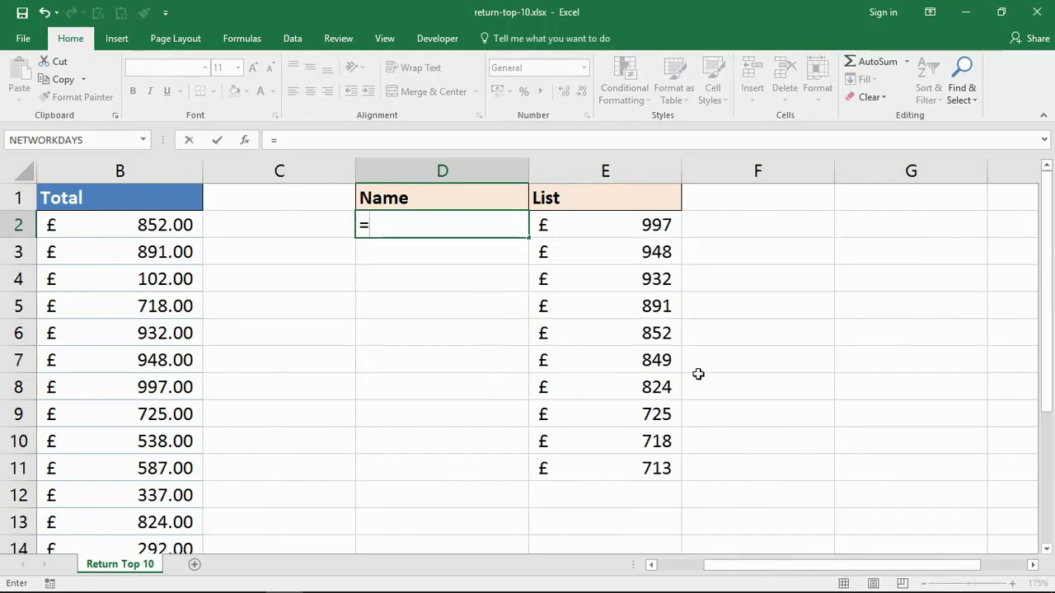
text(ind)
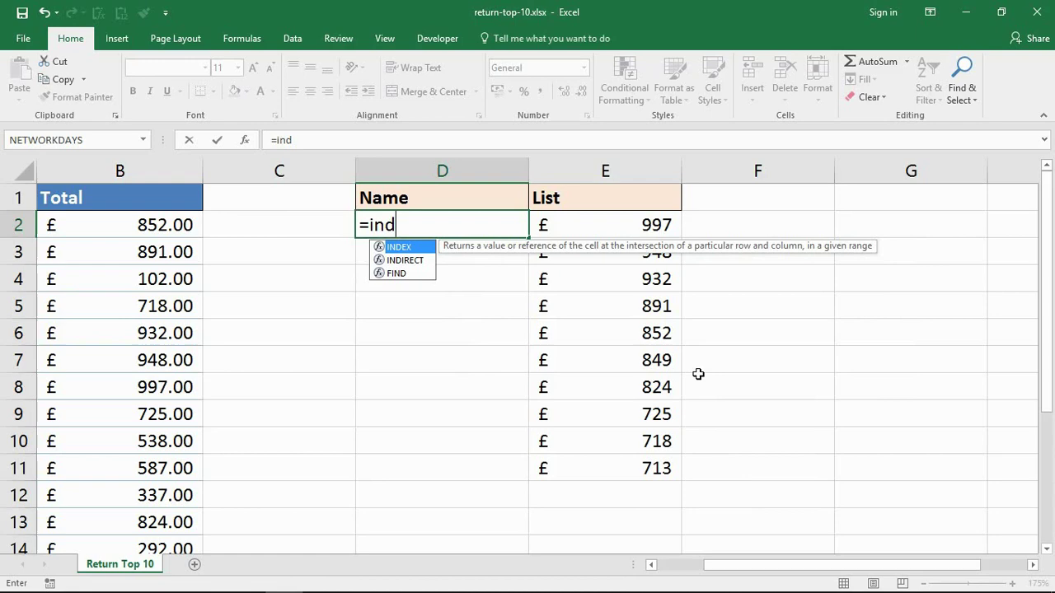
key(Tab)
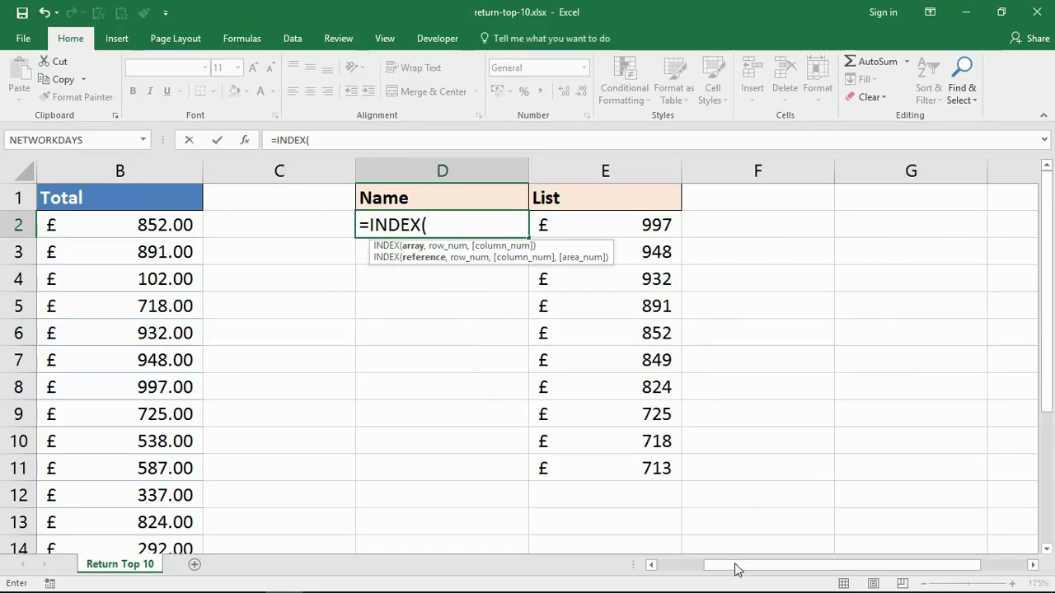
drag(737, 569, 315, 297)
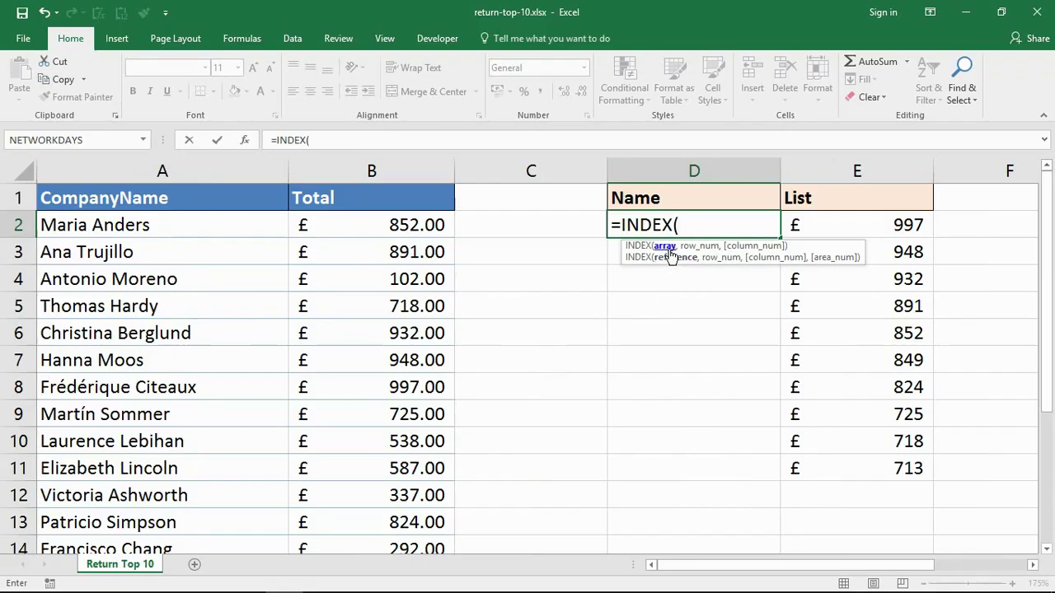
Step: Complete it as =INDEX(CompanyName,MATCH(E2,sales,0)) and highlight its MATCH and range parts
text(com)
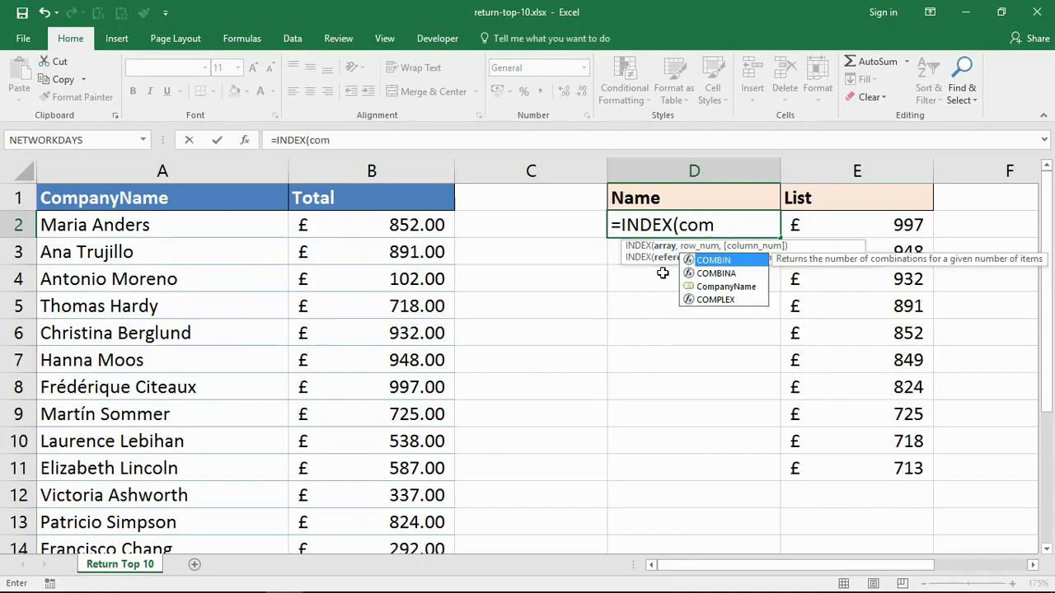
key(Down)
key(Down)
key(Tab)
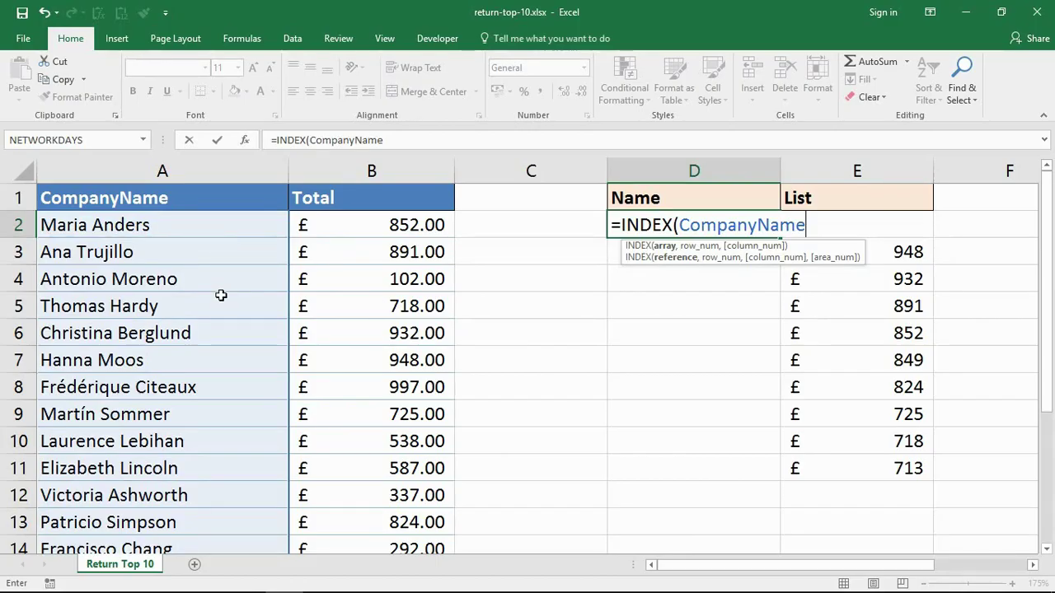
text(,mat)
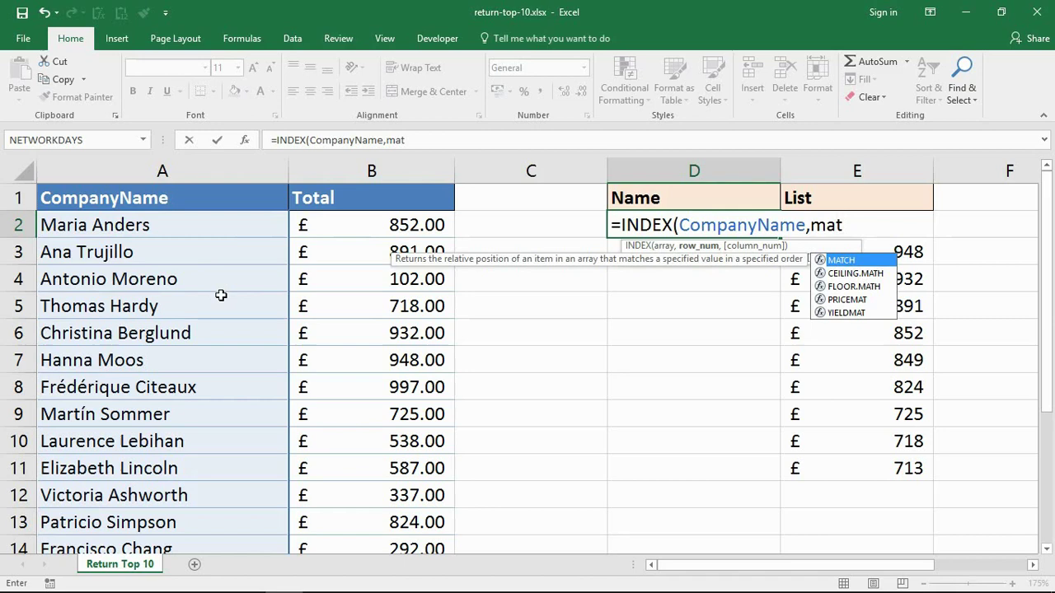
key(Tab)
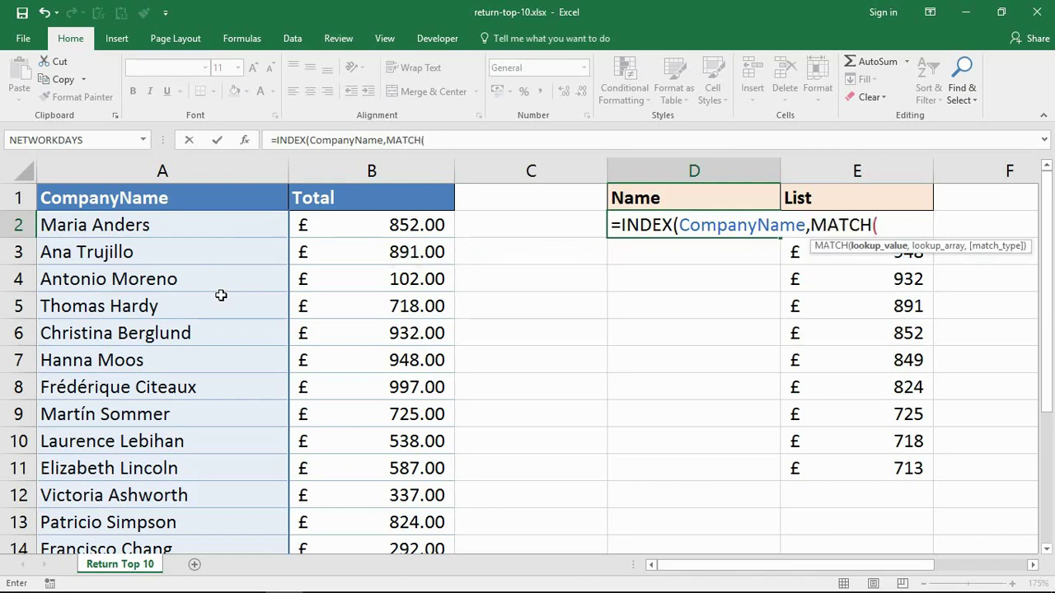
text(E)
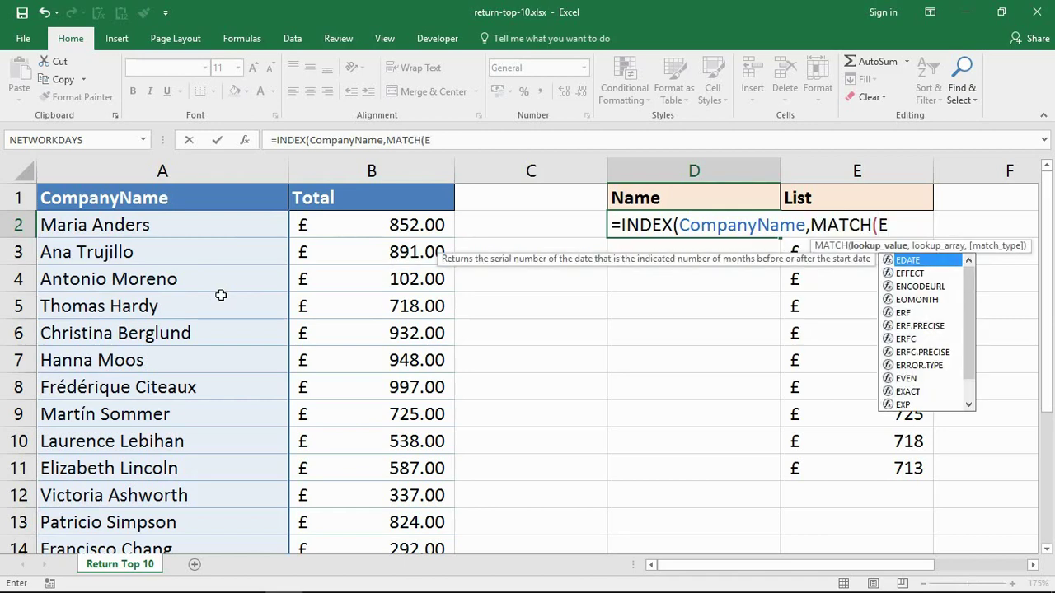
text(2)
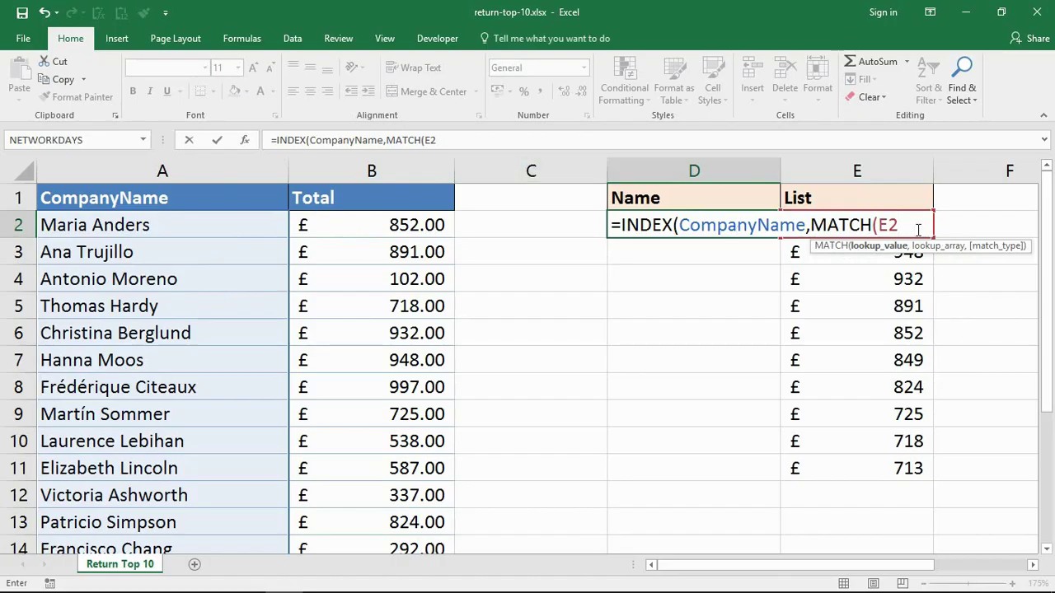
text(,)
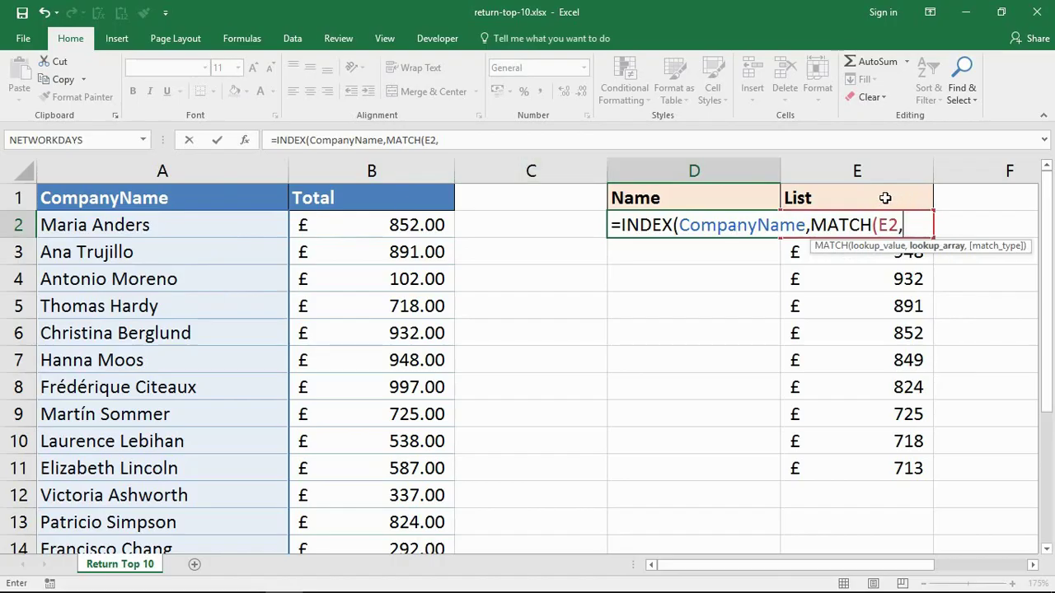
text(sales)
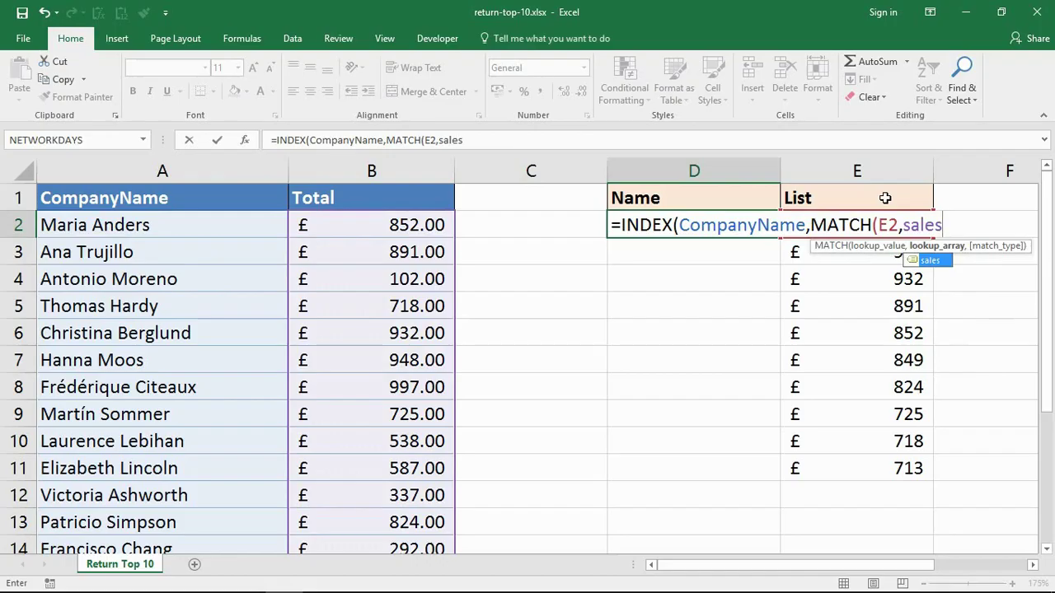
text(,)
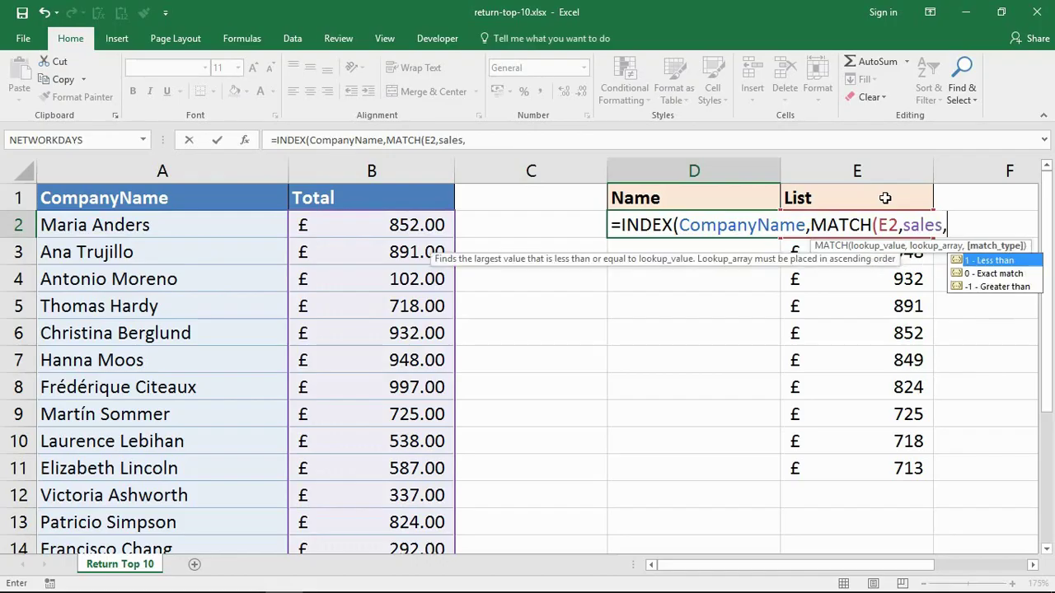
text(0)))
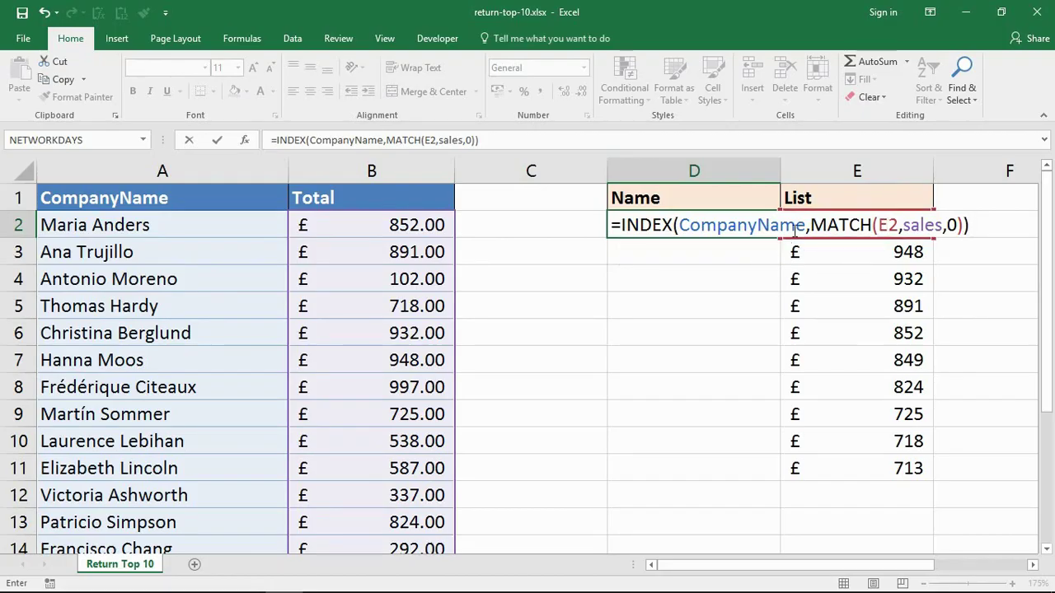
drag(811, 225, 962, 225)
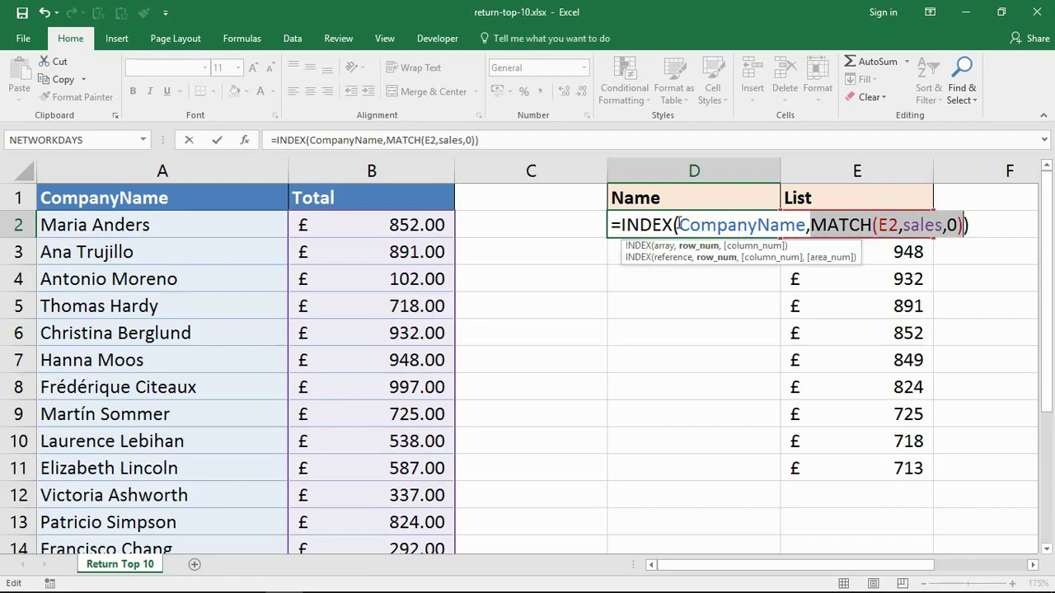
drag(679, 224, 810, 228)
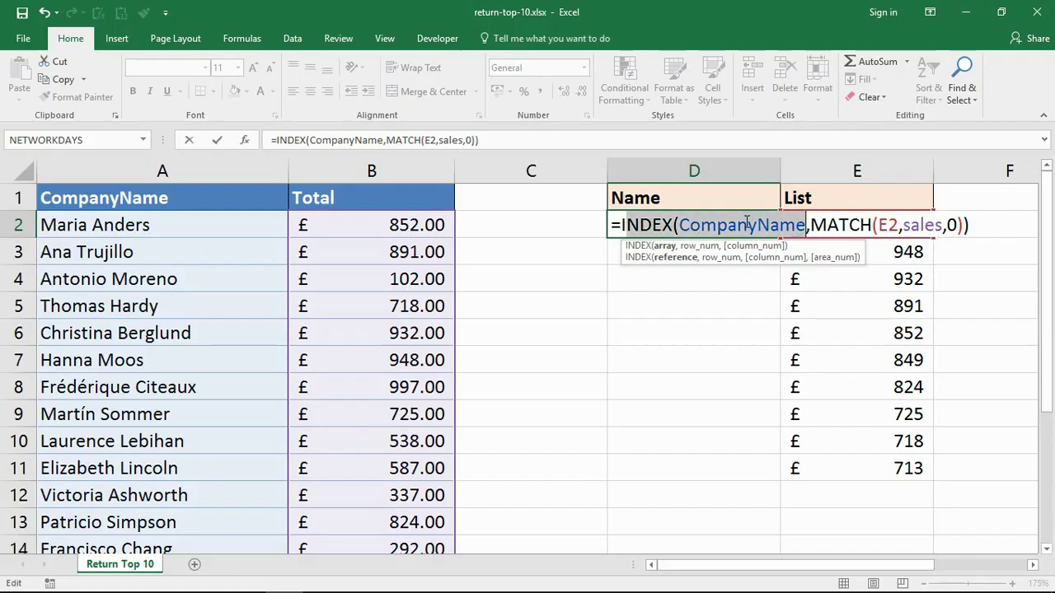
Step: Commit the INDEX/MATCH formula in D2 and fill it down to D11
key(Return)
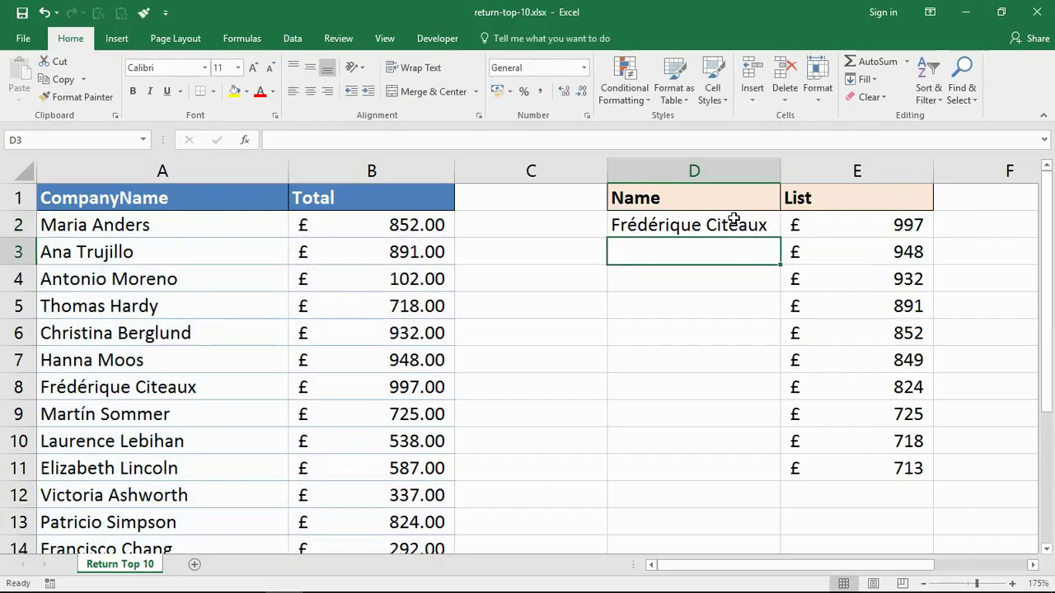
click(766, 229)
drag(780, 238, 765, 472)
Step: Inspect the formulas in E8 and D5 and compare rows 4 and 6 against the source data
click(800, 384)
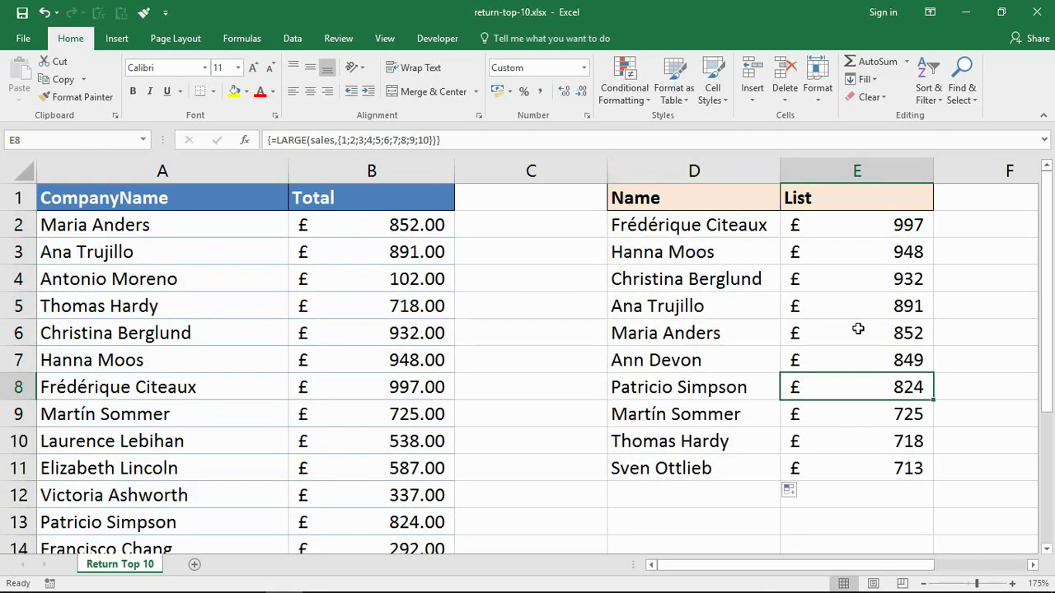
drag(885, 280, 727, 285)
drag(400, 338, 223, 334)
click(692, 299)
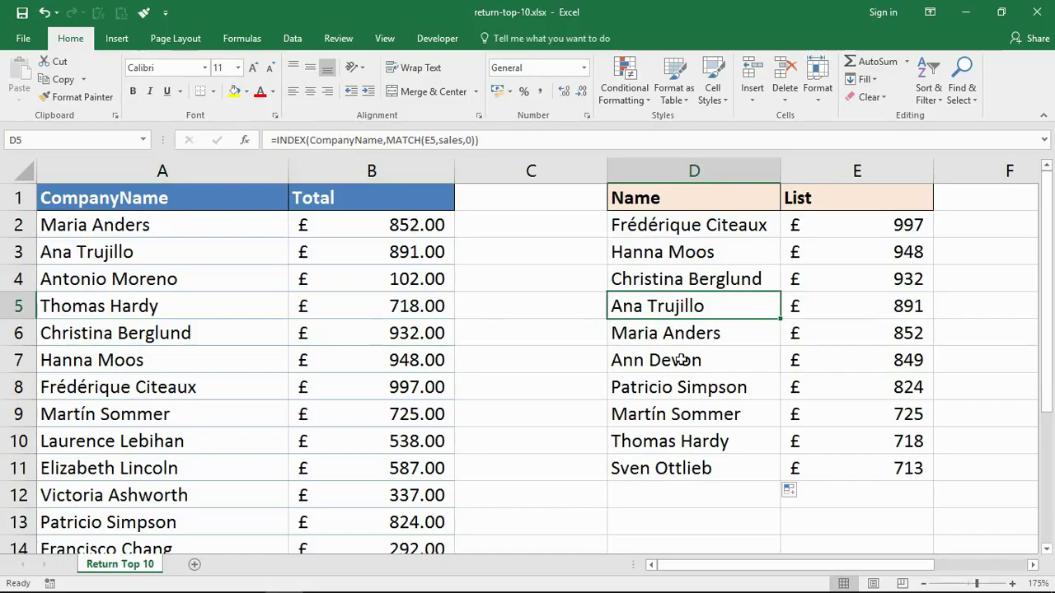